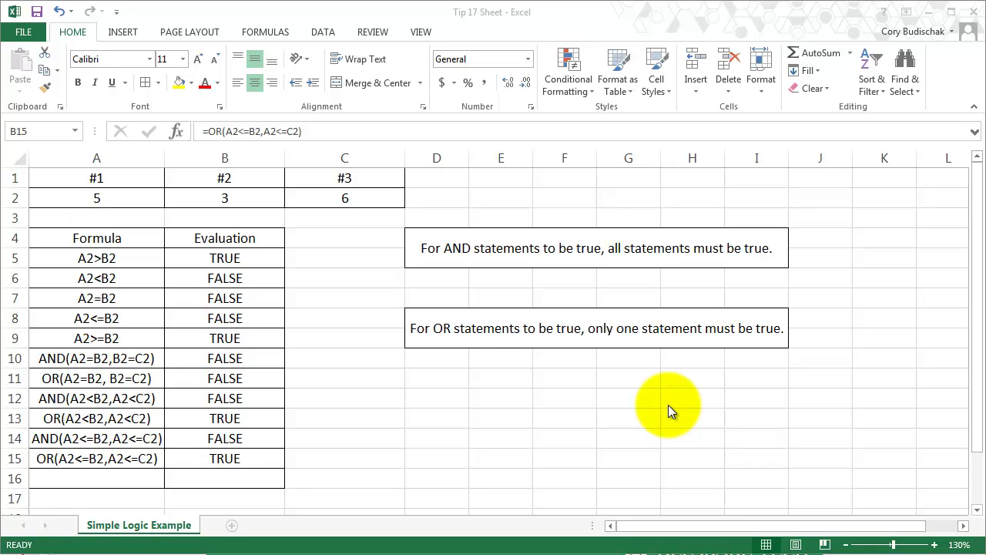
Step: Review the OR formula and the three numbers 5, 3 and 6 in A2:C2
key("F2")
left_click(129, 197)
key("Escape")
left_click(129, 197)
left_click(235, 198)
left_click(379, 199)
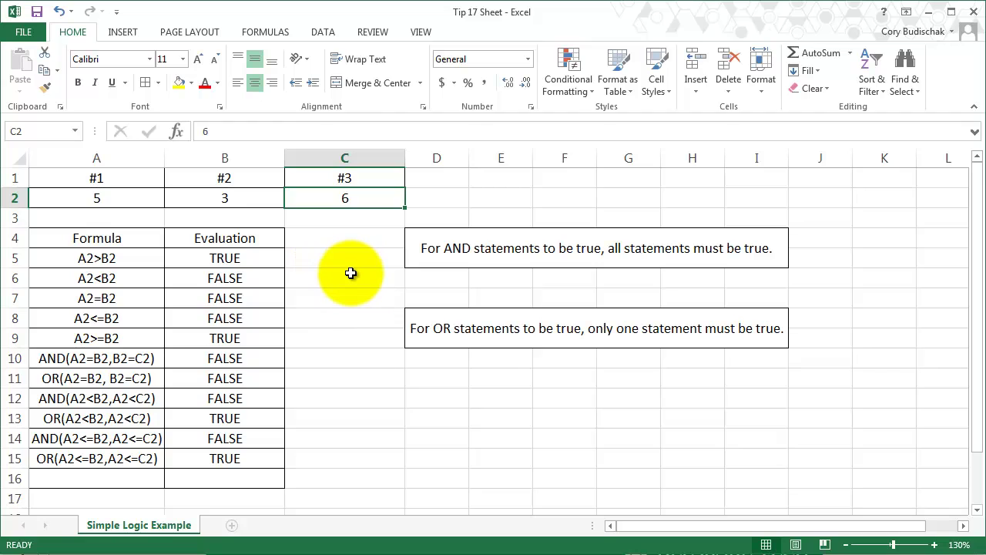
Step: Inspect B5's =A2>B2 comparison formula, leaving it unchanged
left_click(131, 258)
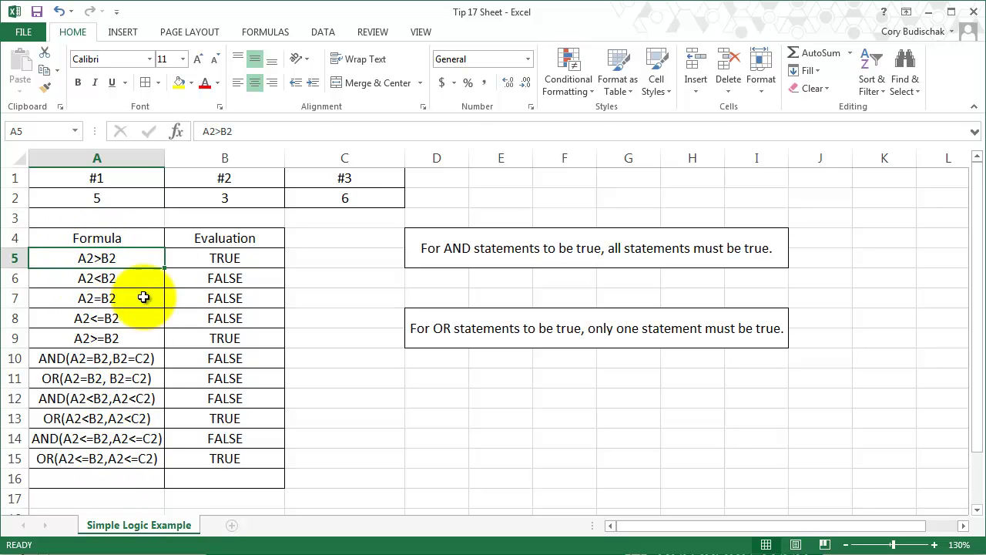
double_click(269, 257)
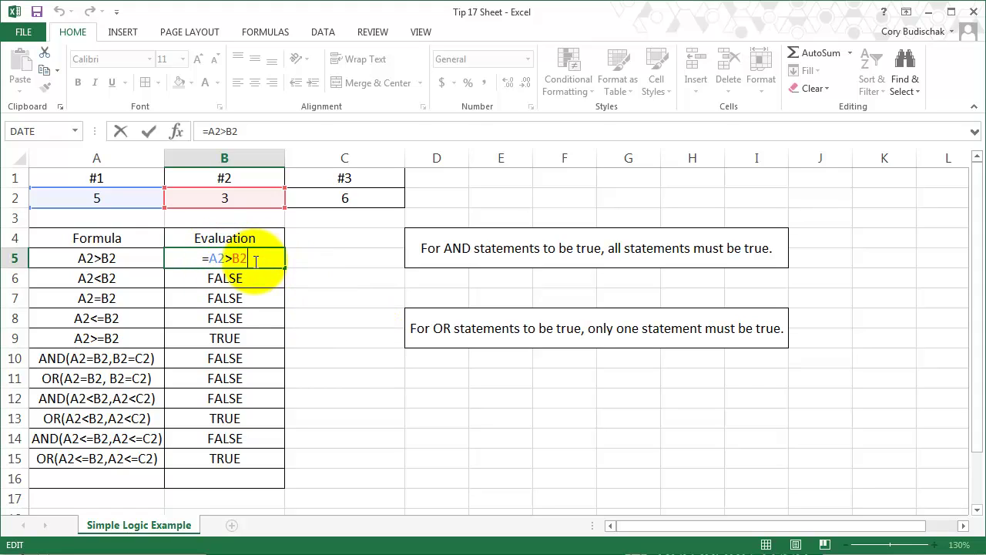
double_click(256, 261)
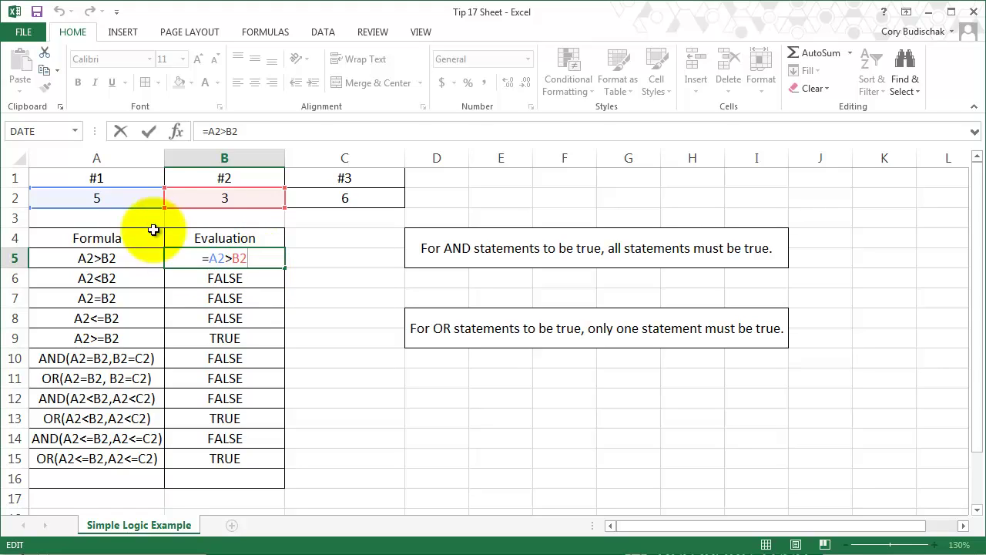
key("Return")
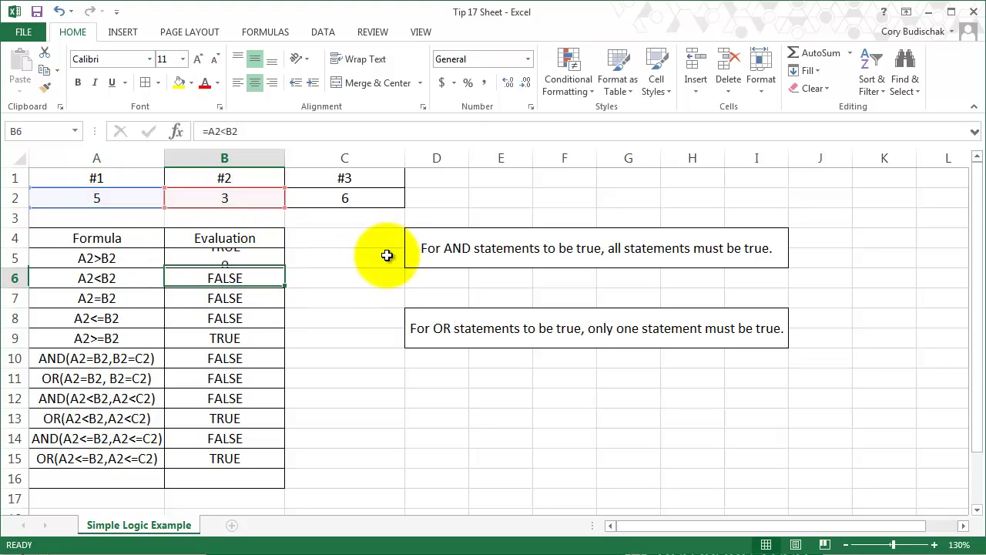
Step: Change B2 to 8, then to 5, so A2=B2 evaluates TRUE
left_click(221, 198)
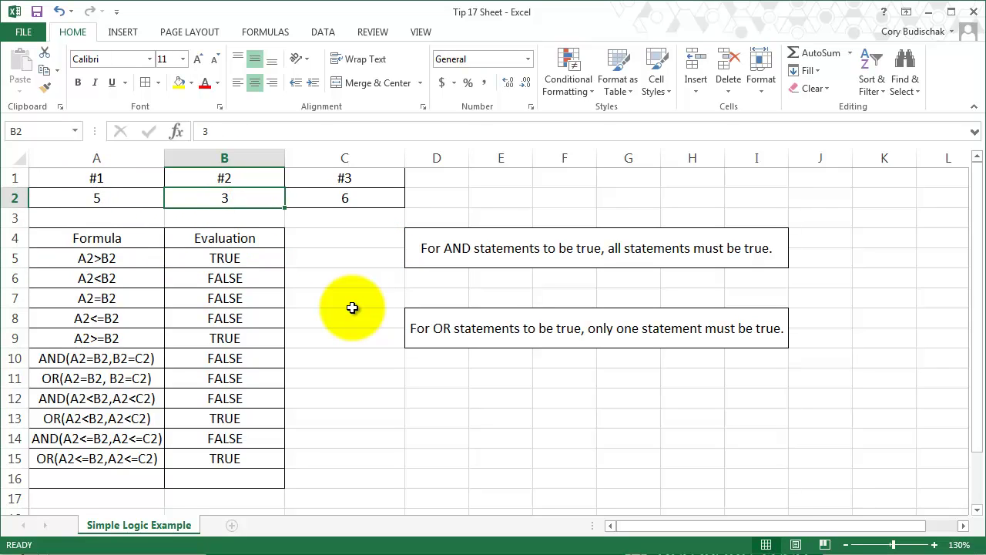
type("8")
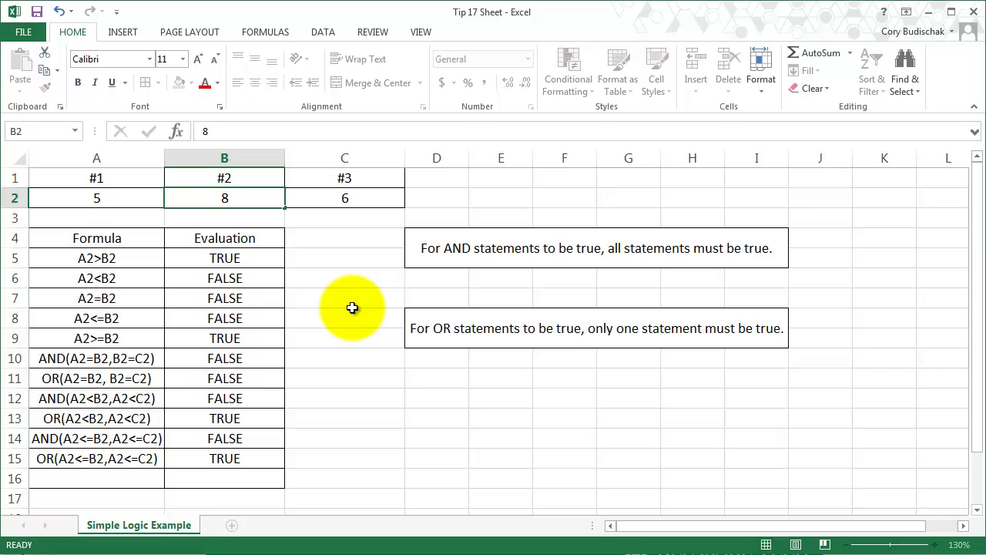
key("Return")
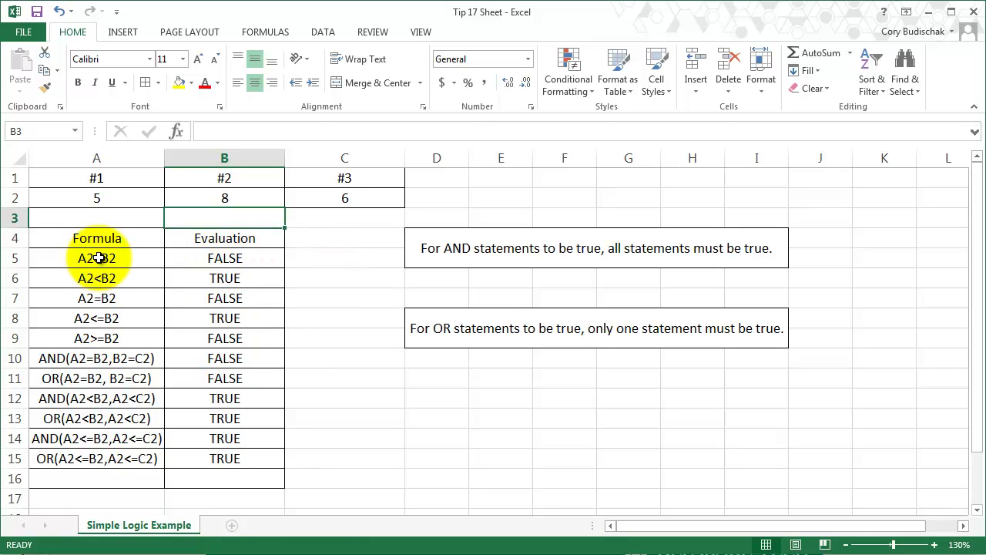
left_click(235, 198)
double_click(235, 198)
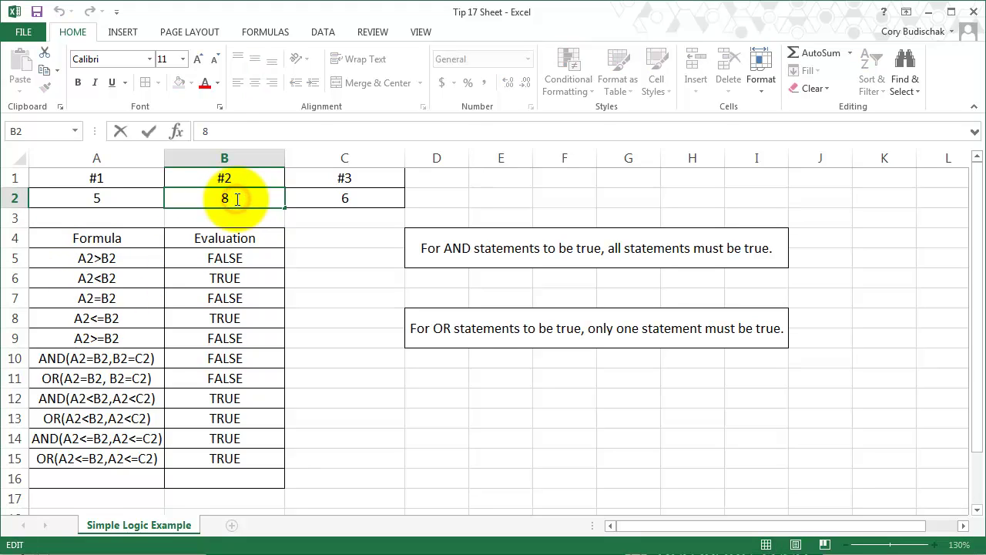
type("5")
key("Return")
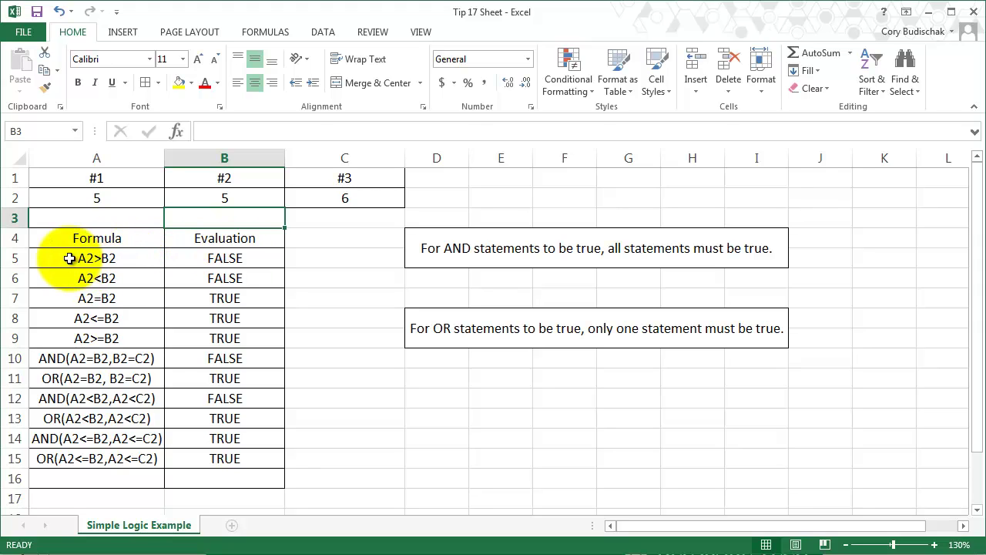
left_click(249, 197)
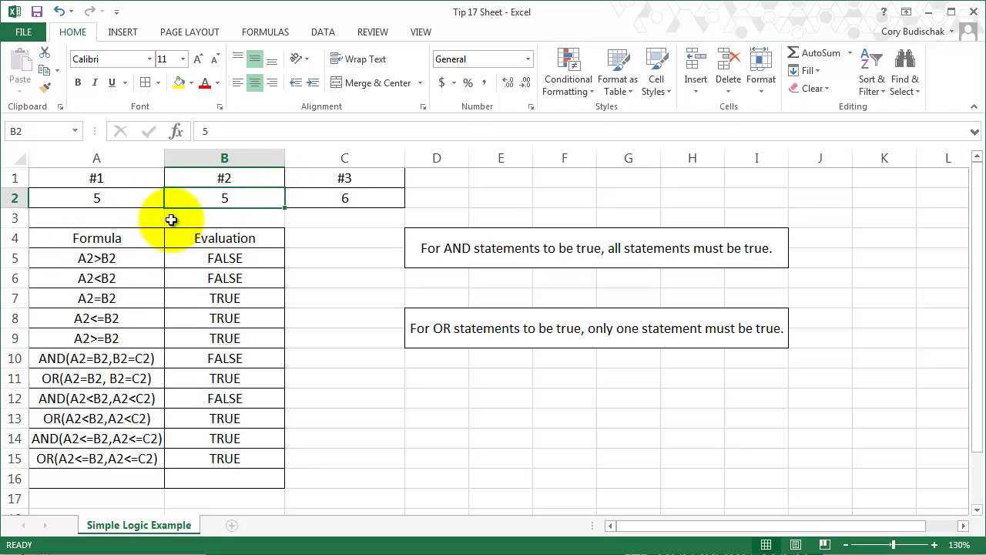
type("3")
key("Return")
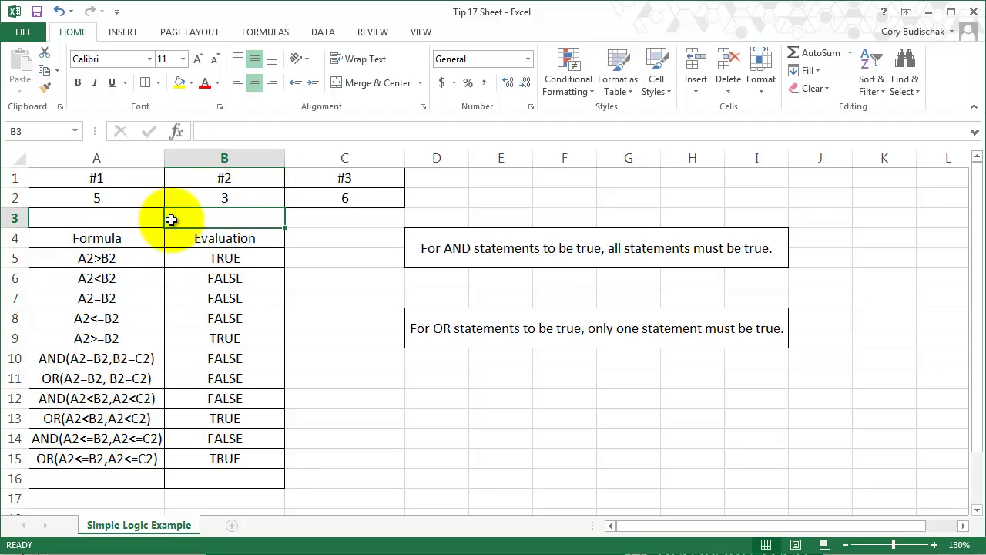
left_click(120, 279)
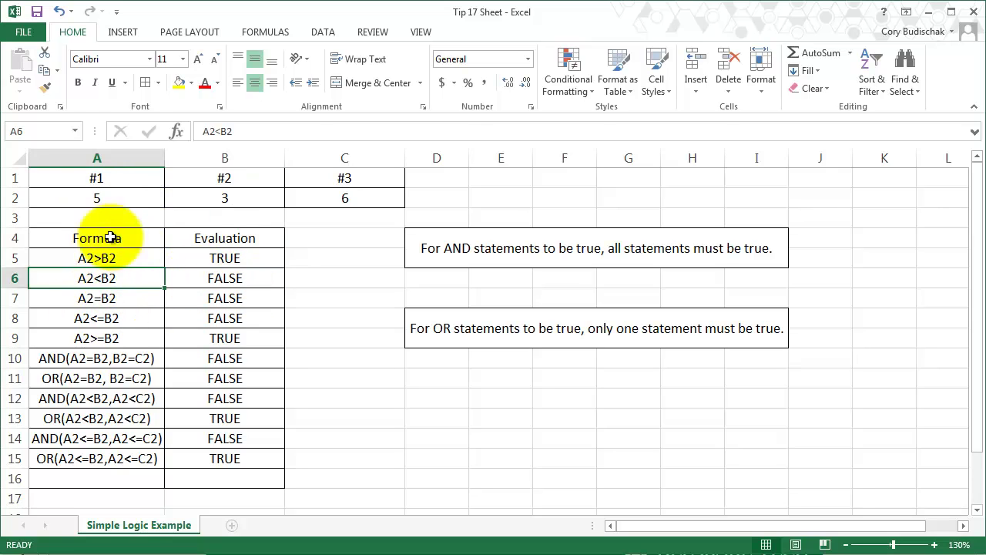
double_click(249, 282)
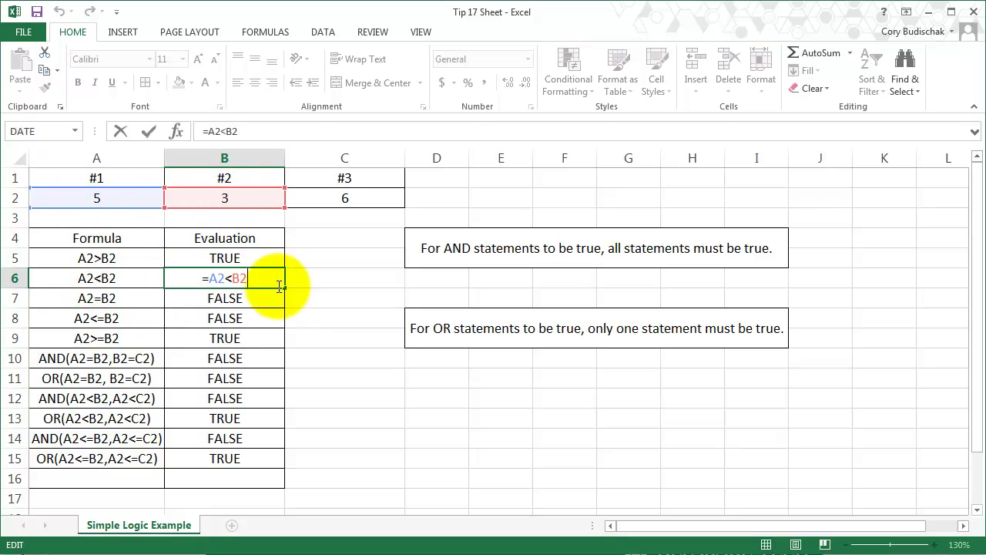
key("Return")
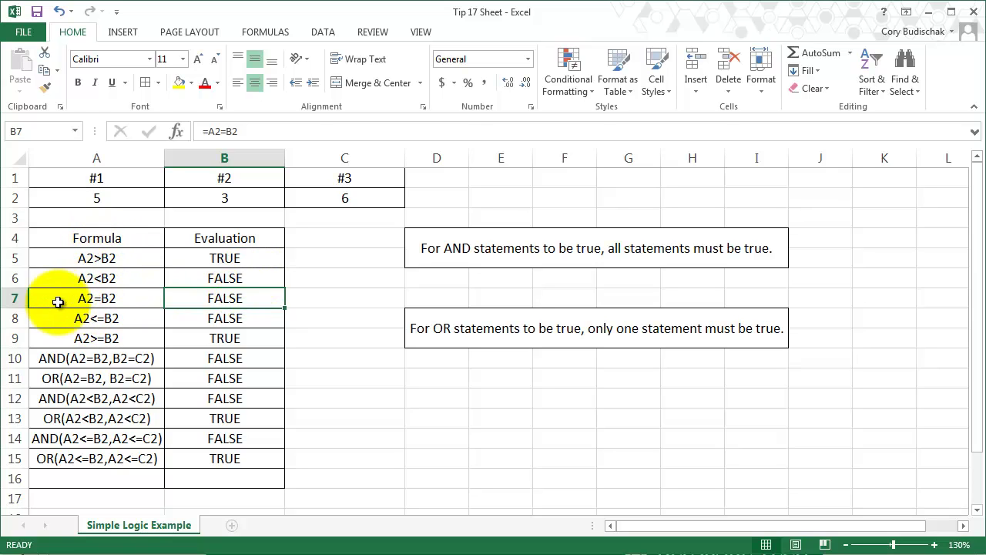
left_click(100, 298)
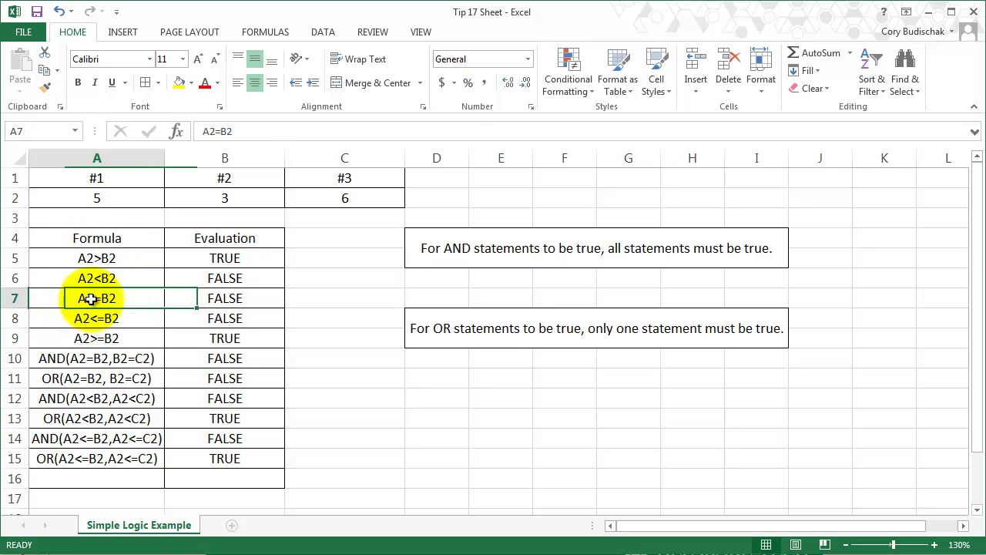
double_click(280, 298)
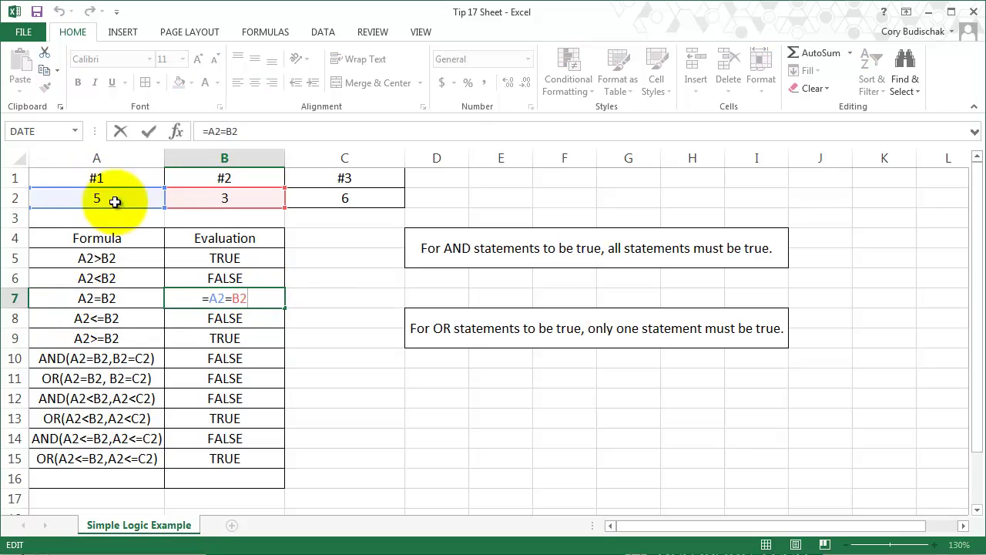
left_click(262, 199)
double_click(262, 199)
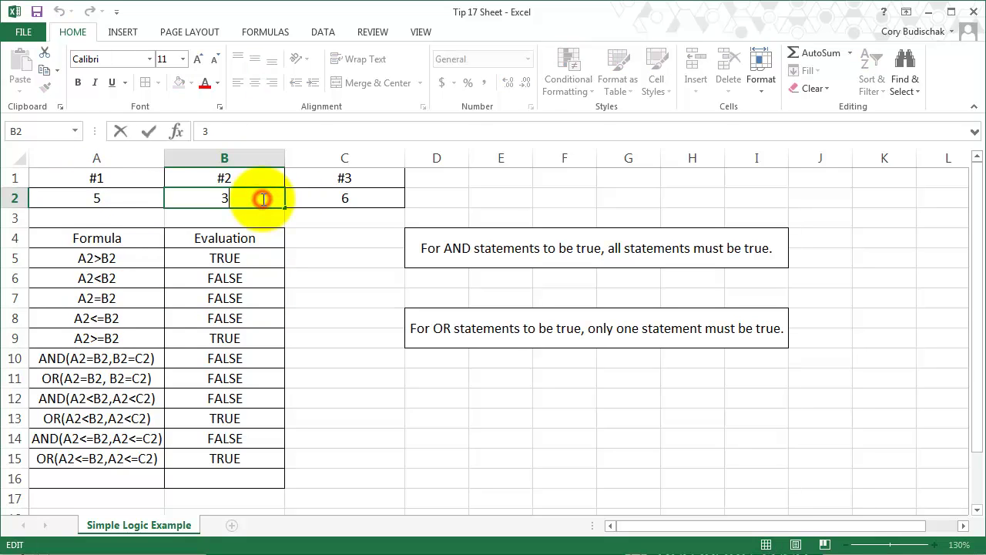
key("Return")
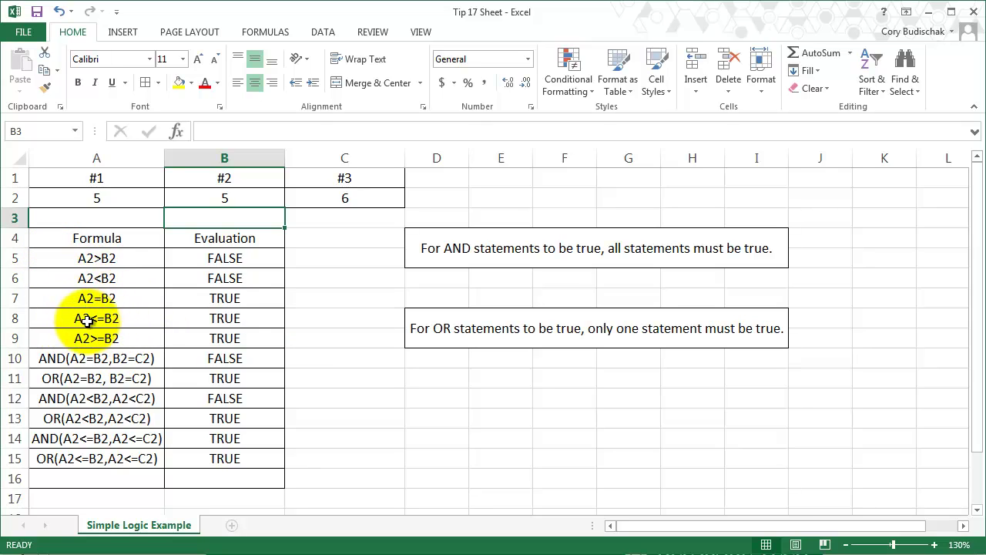
Step: Set the #2 value in B2 back to 3
left_click(247, 192)
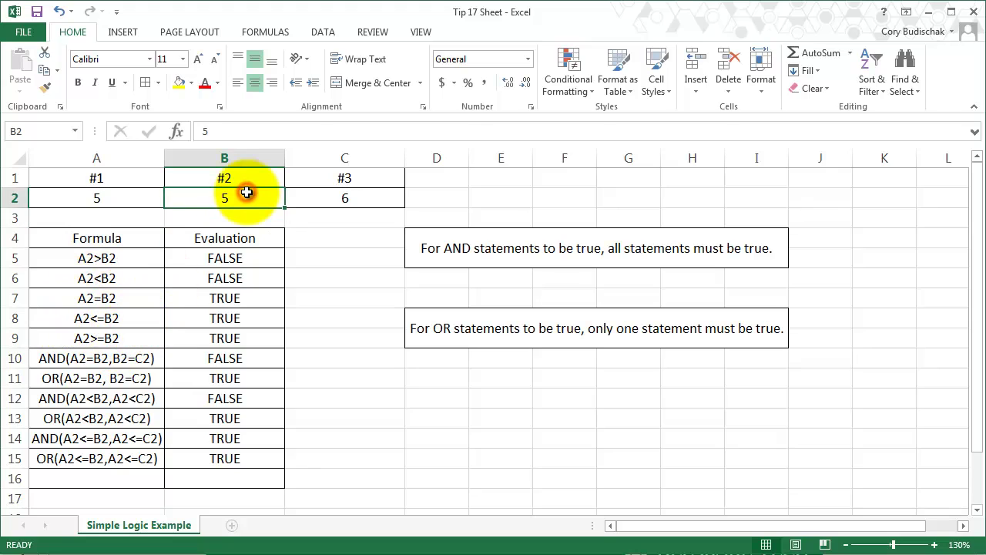
type("3")
key("Return")
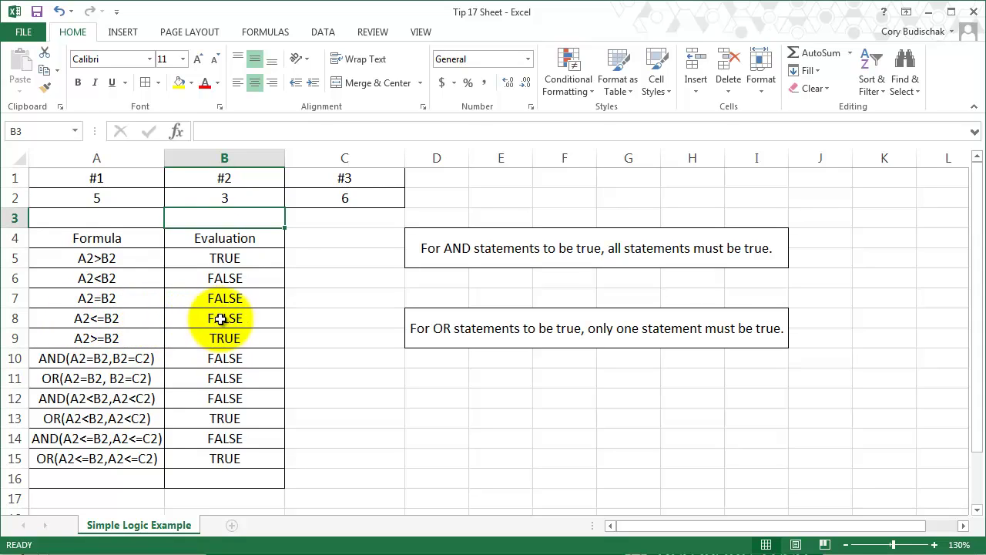
Step: Highlight the A2<B2, A2<=B2, A2>=B2 and A2>B2 rows with their results
left_click_drag(102, 277, 182, 276)
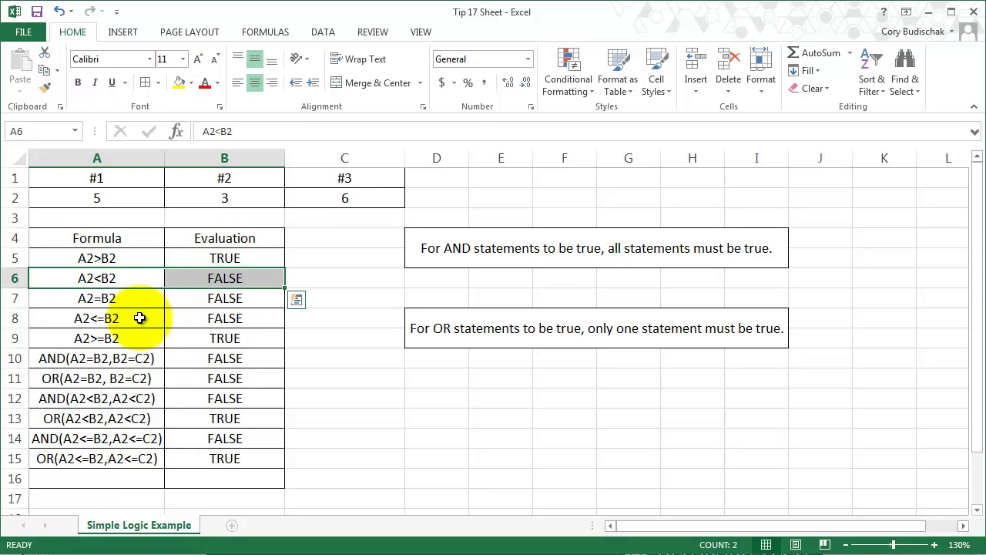
left_click_drag(139, 315, 187, 316)
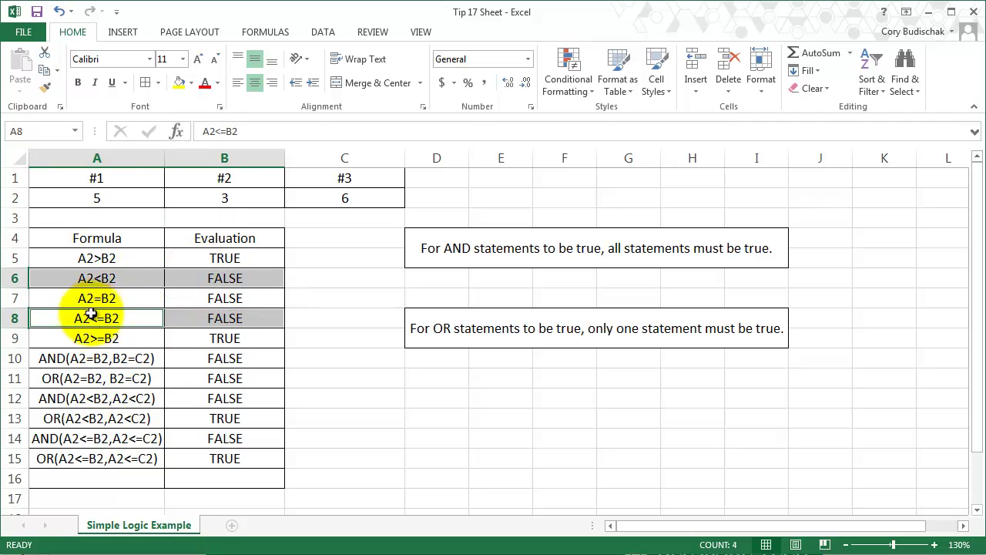
left_click_drag(107, 339, 181, 337)
left_click_drag(126, 255, 193, 256)
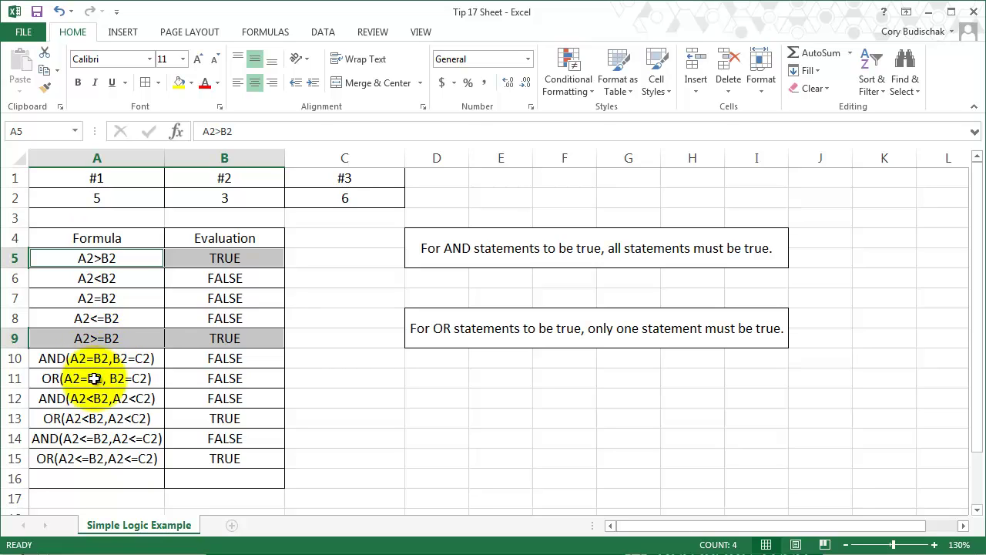
Step: Review the AND note and the AND formula in A10
left_click(312, 279)
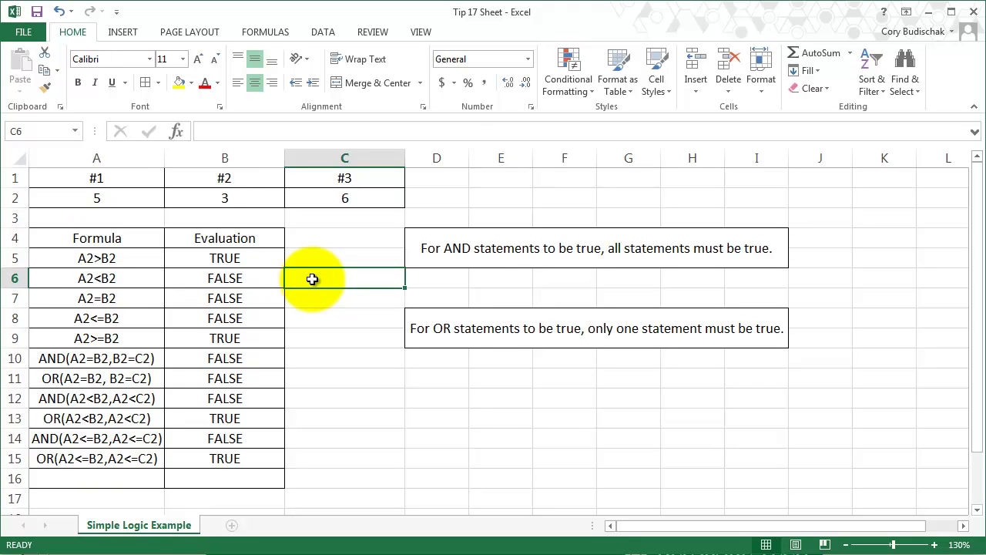
left_click(453, 263)
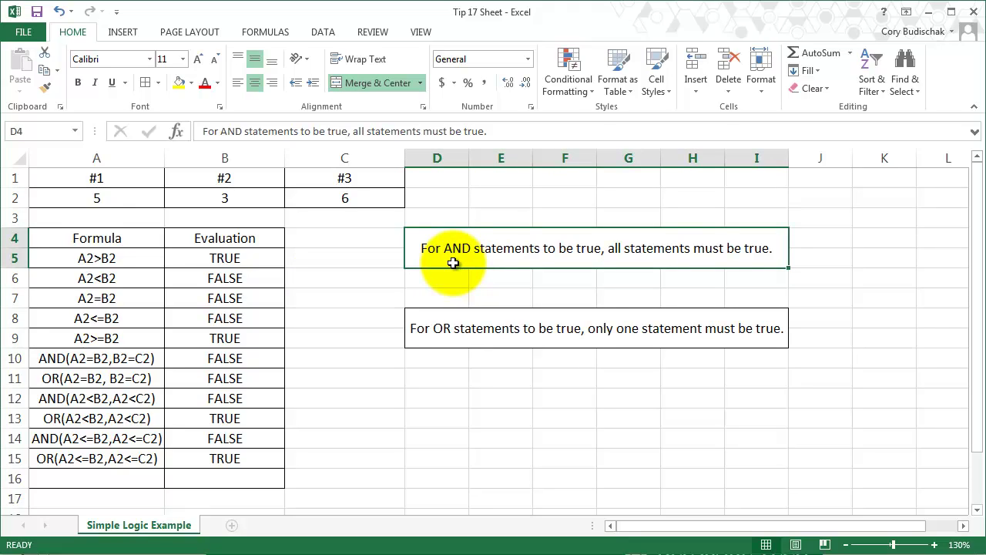
left_click(90, 359)
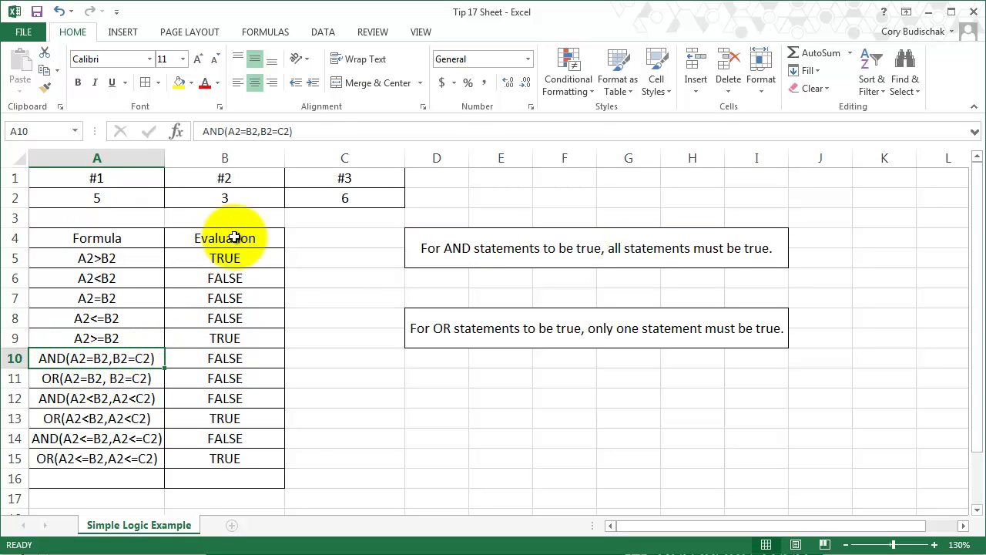
Step: Set B2 and C2 both to 5 so all three numbers match
double_click(256, 199)
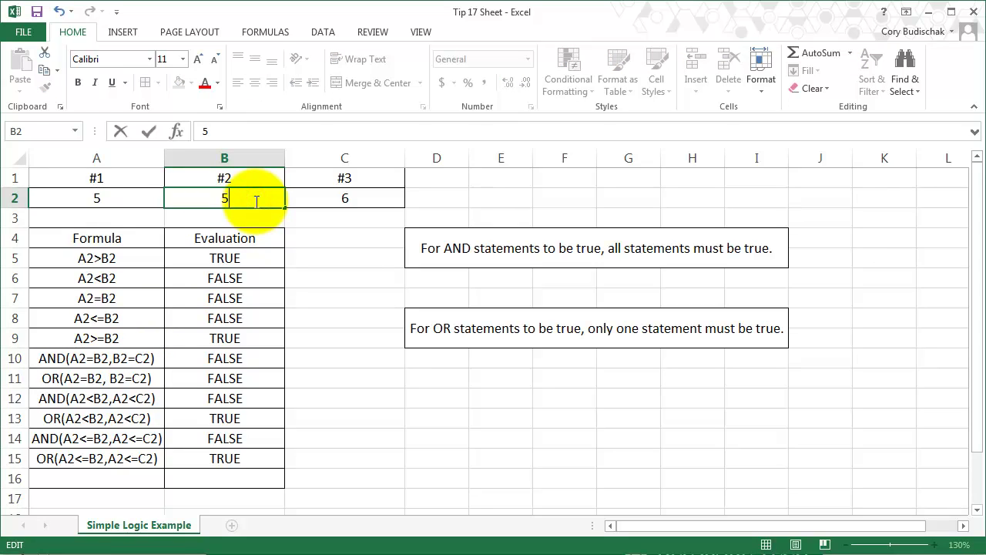
key("Return")
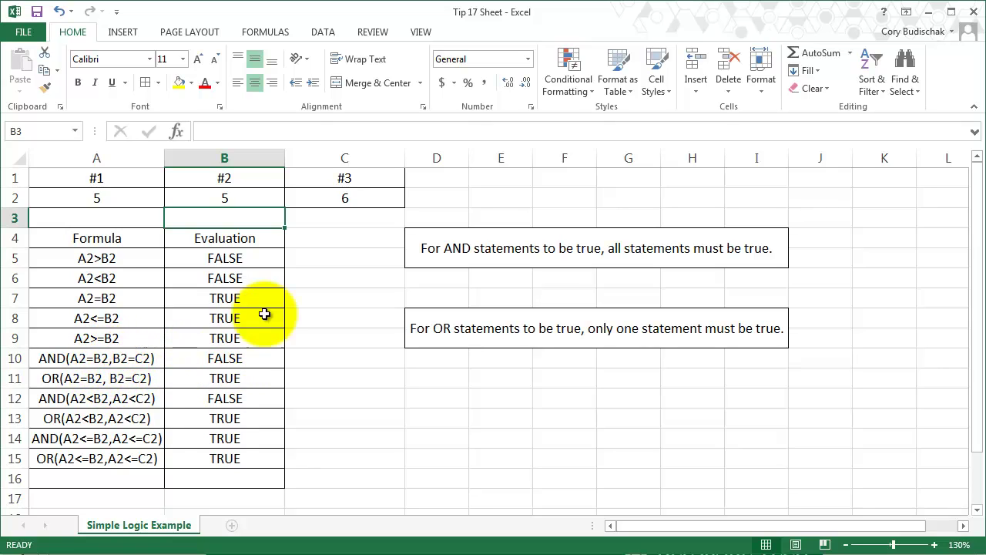
left_click(361, 205)
type("5")
key("Return")
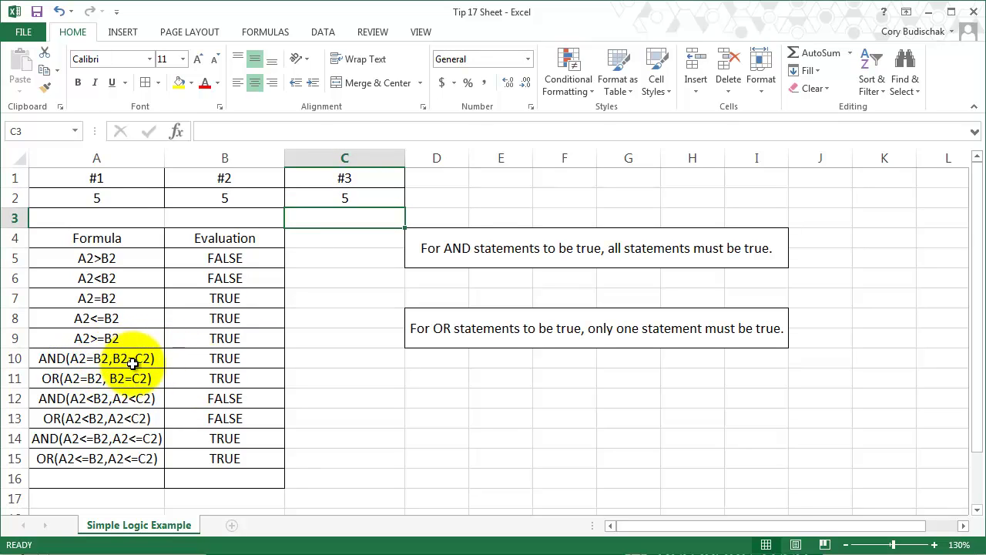
Step: Inspect the AND formula behind B10 and the OR formula in A11
left_click(225, 357)
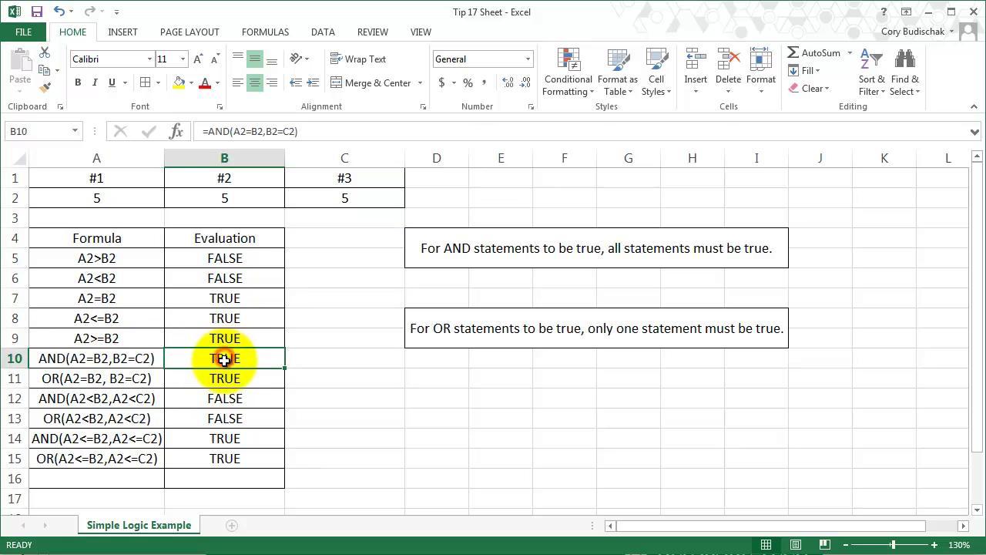
double_click(267, 358)
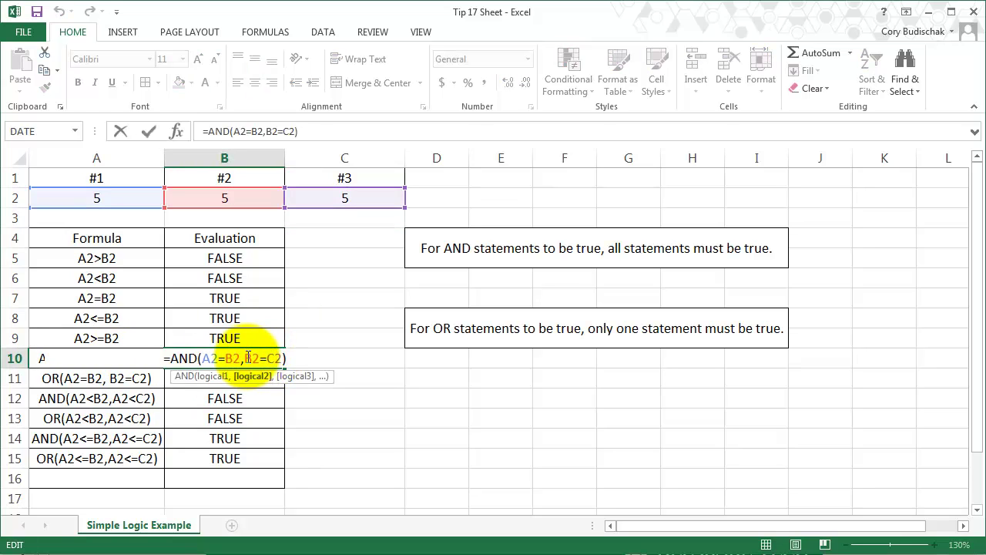
key("Escape")
left_click(117, 380)
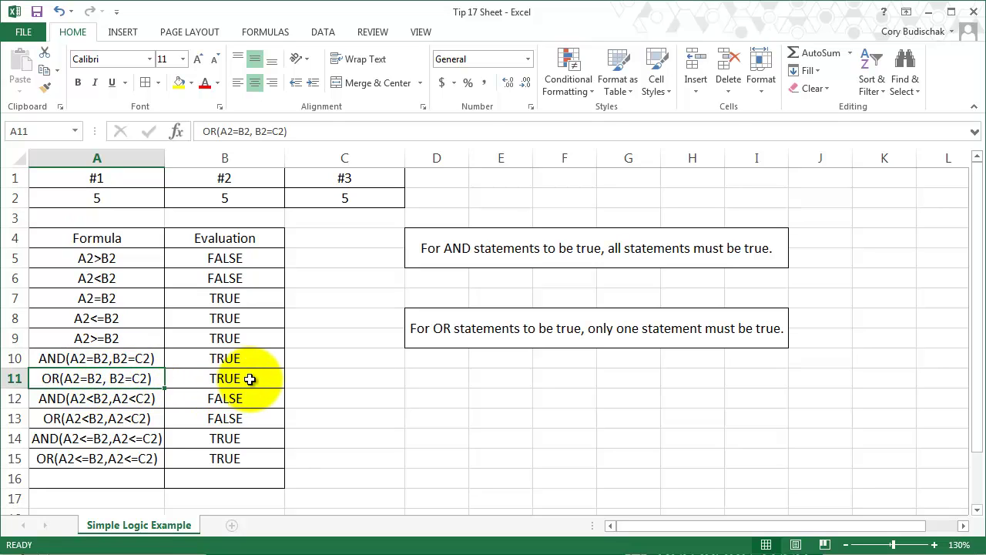
Step: Enter 6 as the #3 value in C2
left_click(366, 200)
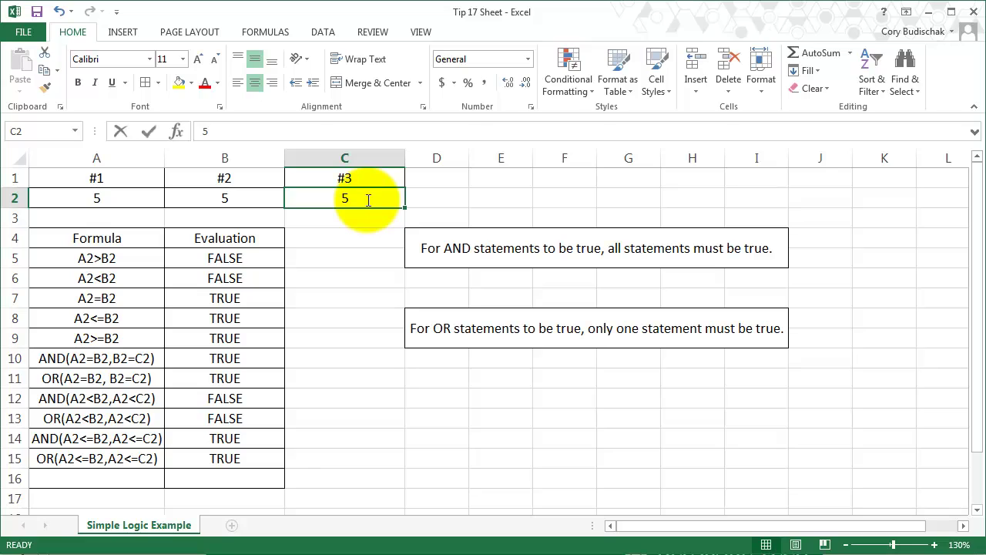
type("6")
key("Return")
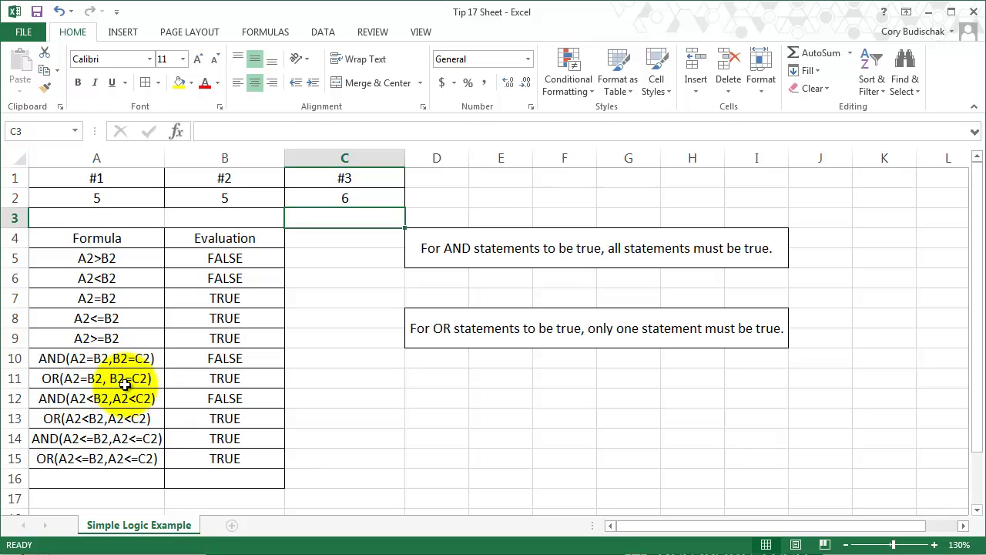
Step: Replace 'only' with 'at least' in the OR note
double_click(616, 330)
key("BackSpace")
key("BackSpace")
key("BackSpace")
key("BackSpace")
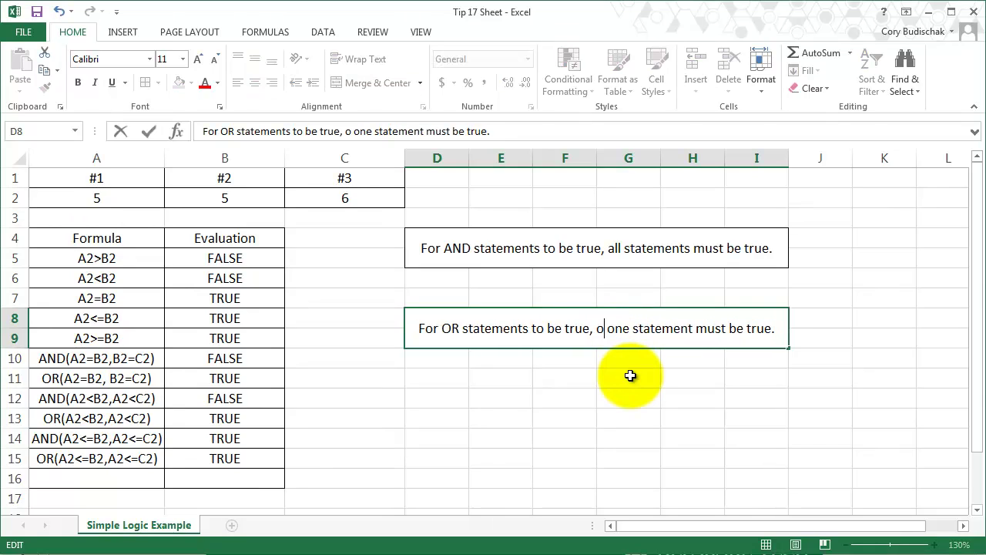
type("at least")
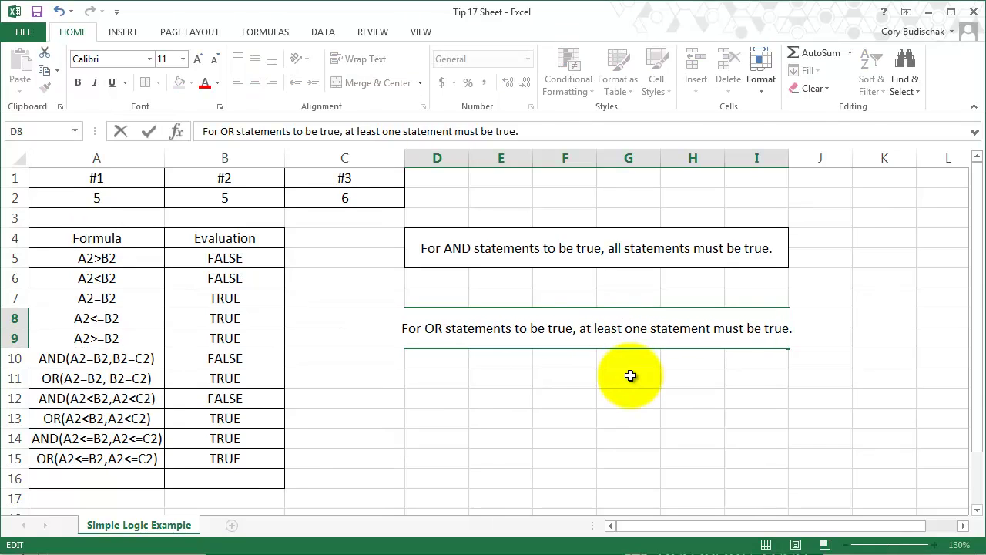
key("Return")
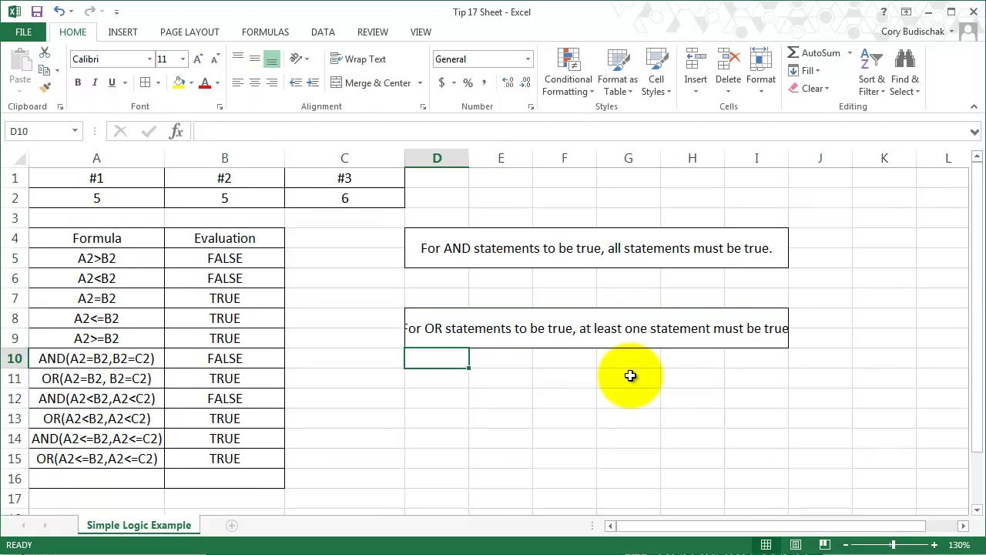
Step: Apply Wrap Text to the OR note so it fits on two lines
left_click(577, 321)
left_click(374, 59)
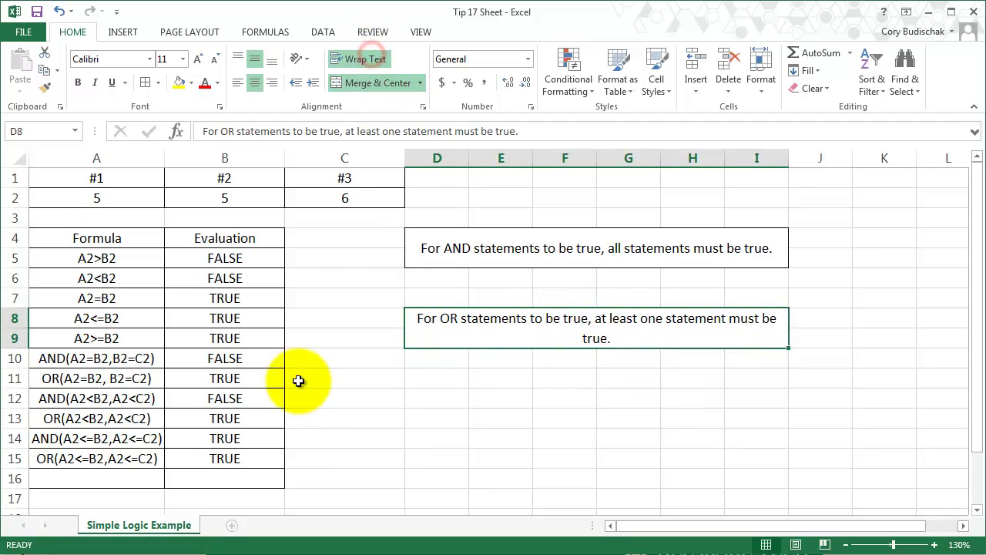
left_click(68, 407)
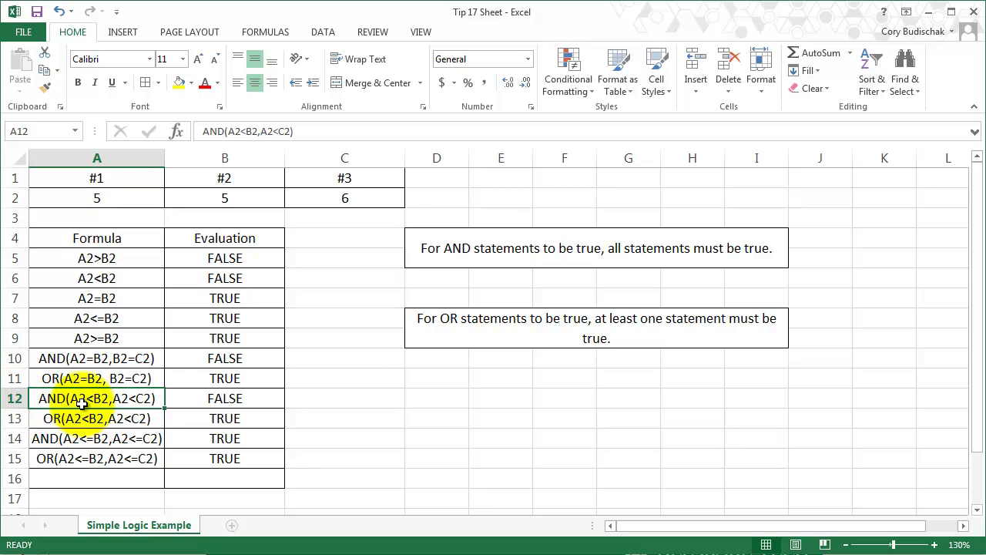
Step: Set the #2 value in B2 back to 3
left_click(233, 200)
type("3")
key("Return")
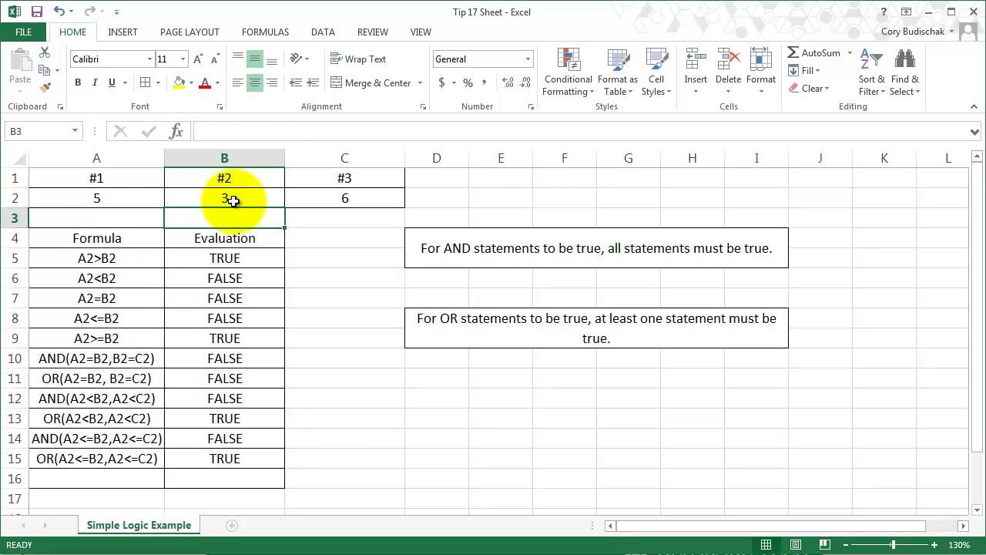
Step: Review the formulas in rows 12–14 and select AND rows 12 and 14 together
left_click(81, 399)
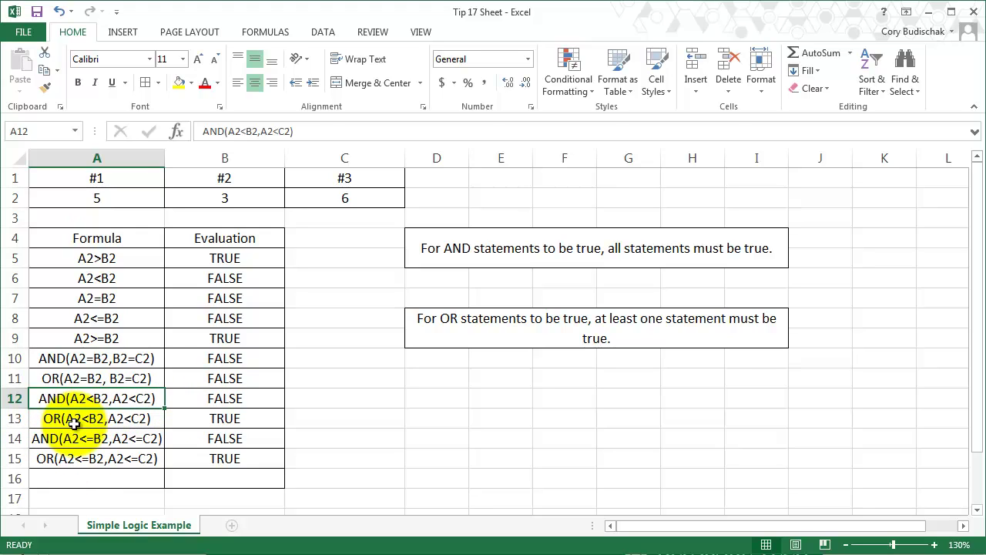
left_click(92, 421)
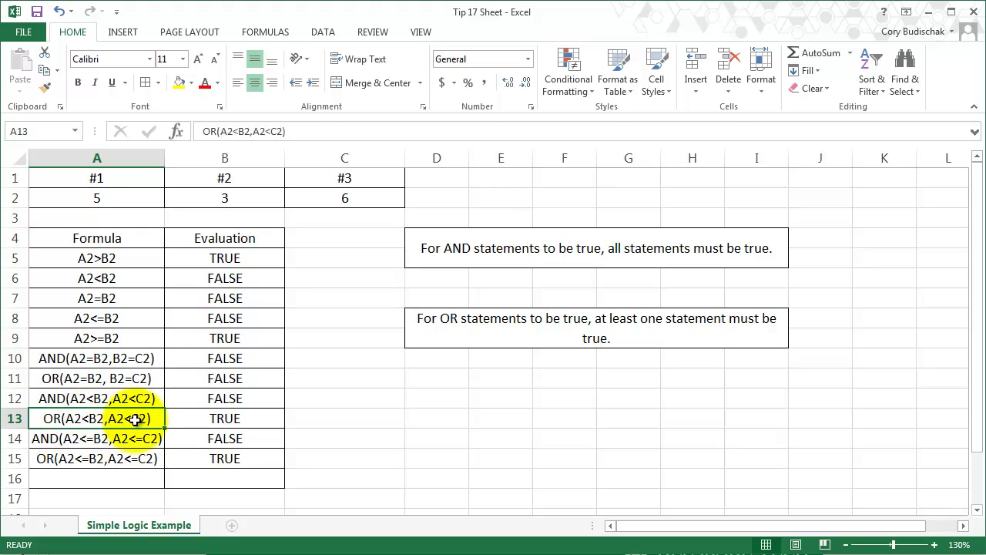
left_click(214, 419)
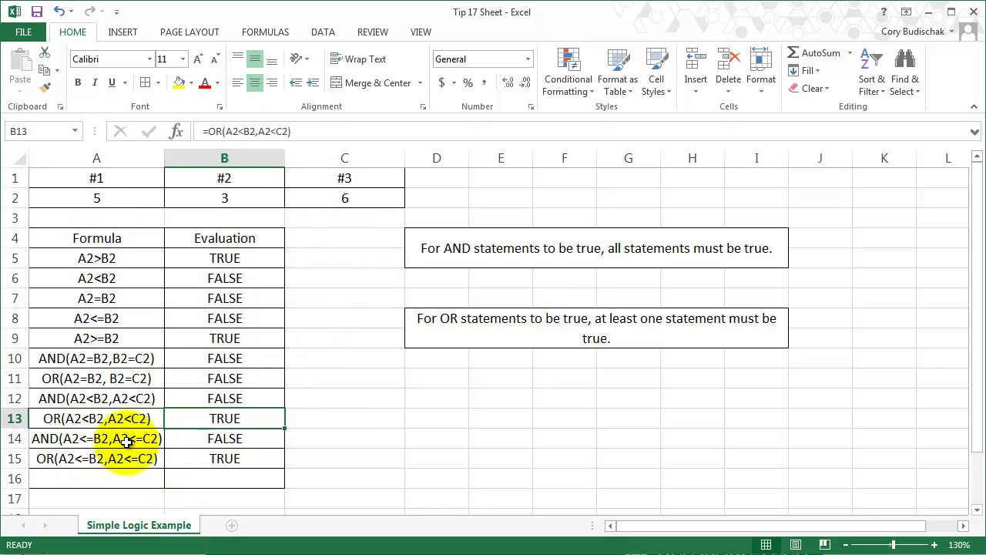
left_click(202, 439)
left_click_drag(115, 400, 185, 399)
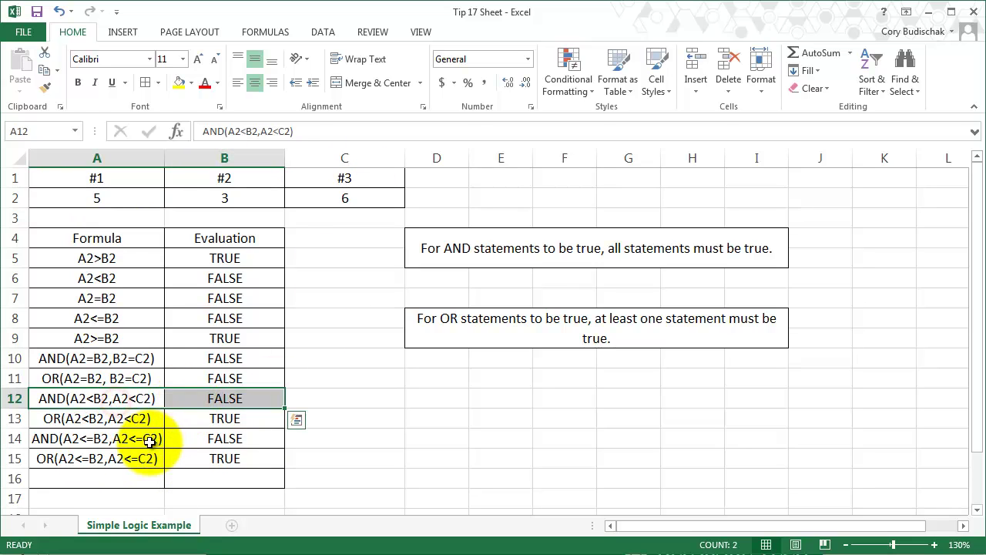
left_click_drag(147, 438, 220, 438, "ctrl")
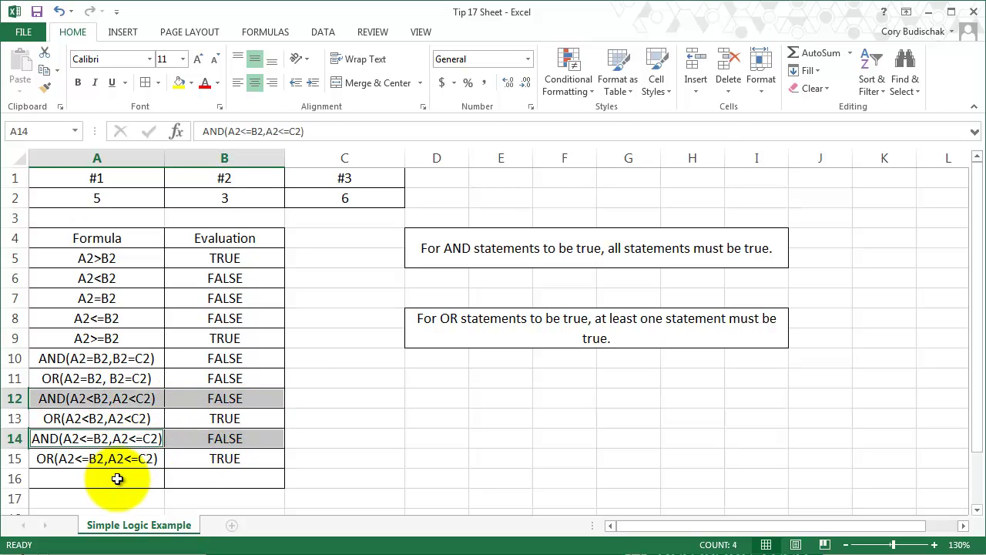